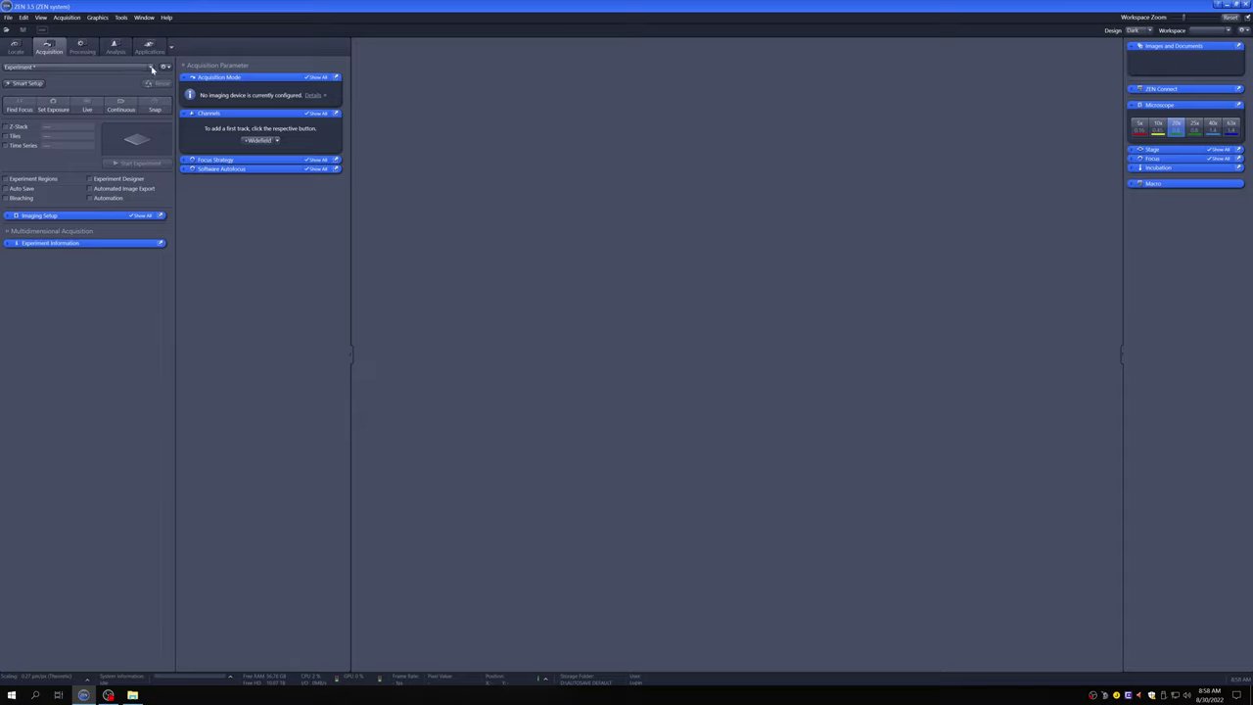
Load the MSL_DAPI_af488_af594 experiment from the User Documents list of saved experiments.
click(151, 69)
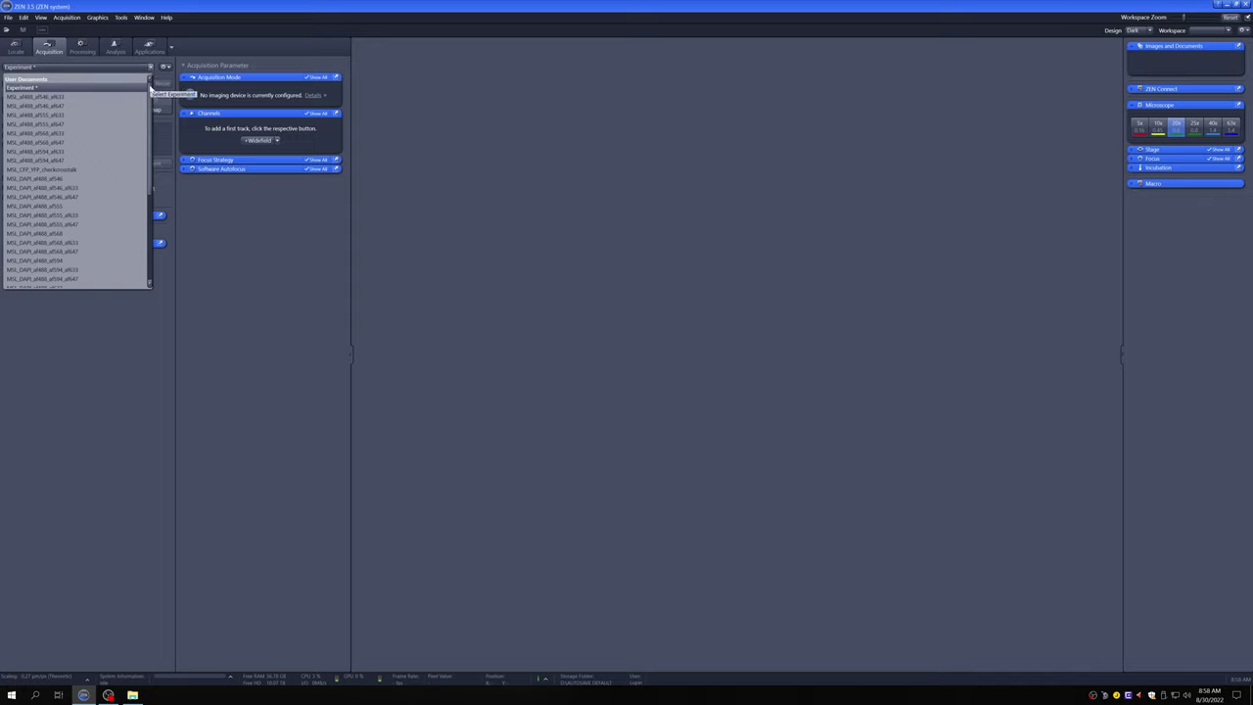
scroll(147, 108, down, 1)
scroll(150, 118, down, 1)
drag(149, 117, 146, 203)
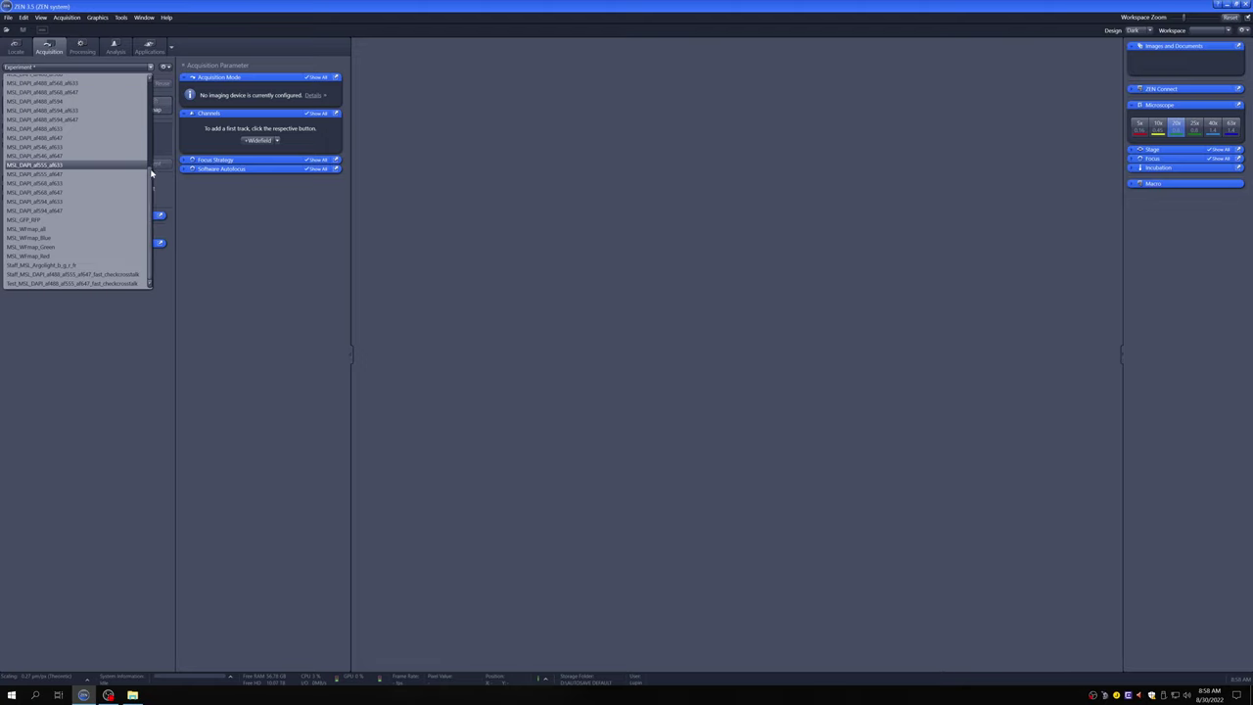
drag(150, 175, 151, 126)
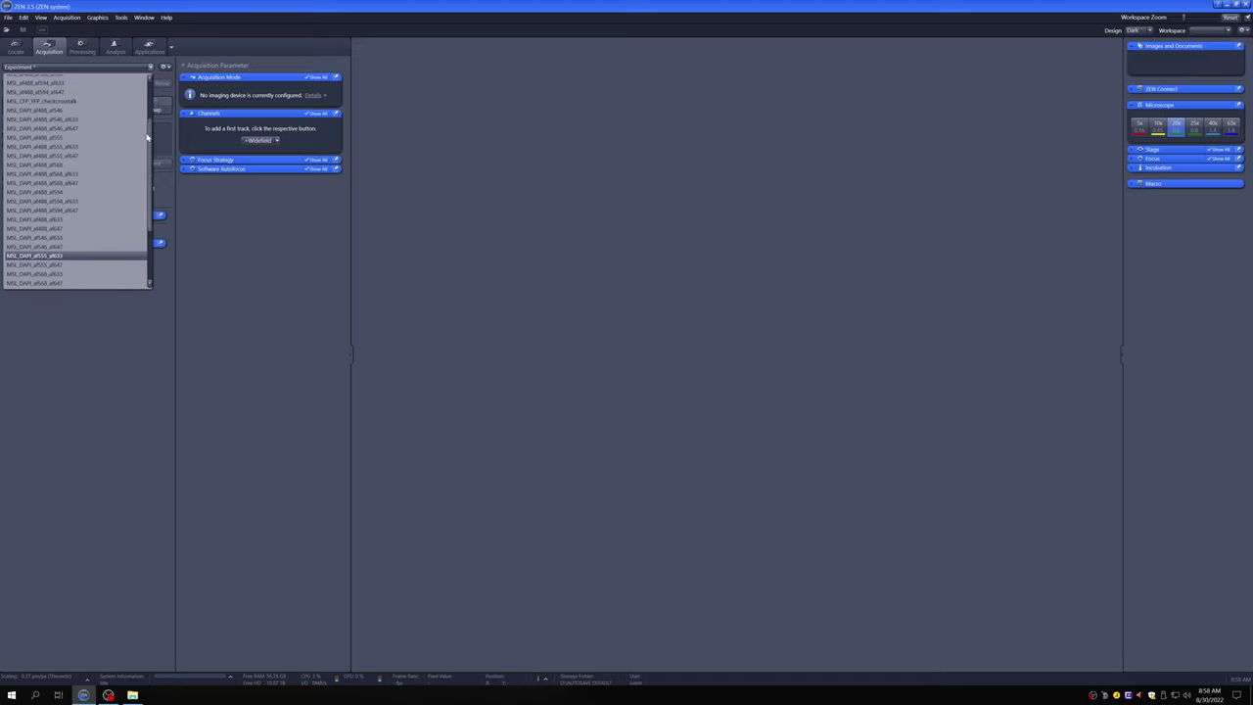
click(96, 192)
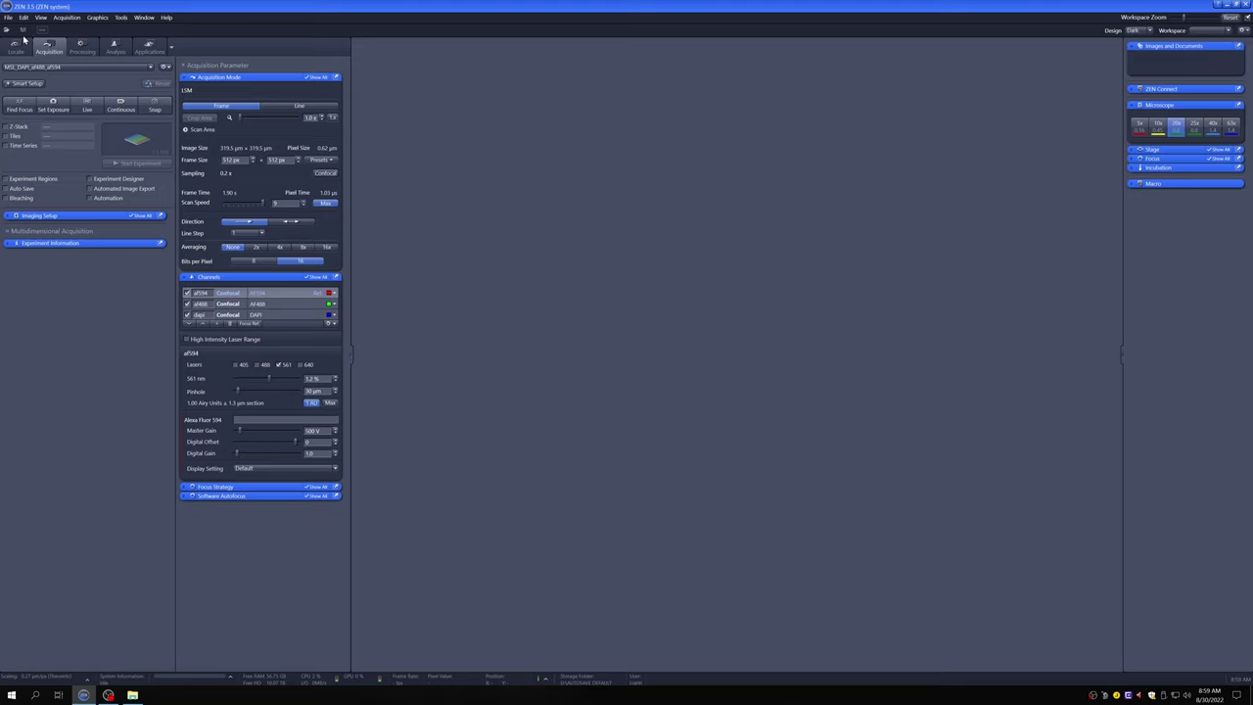
Open '20X 3x3 tile test.czi' from MSL staff > LSM900 installation testing > workflows map and find.
click(8, 17)
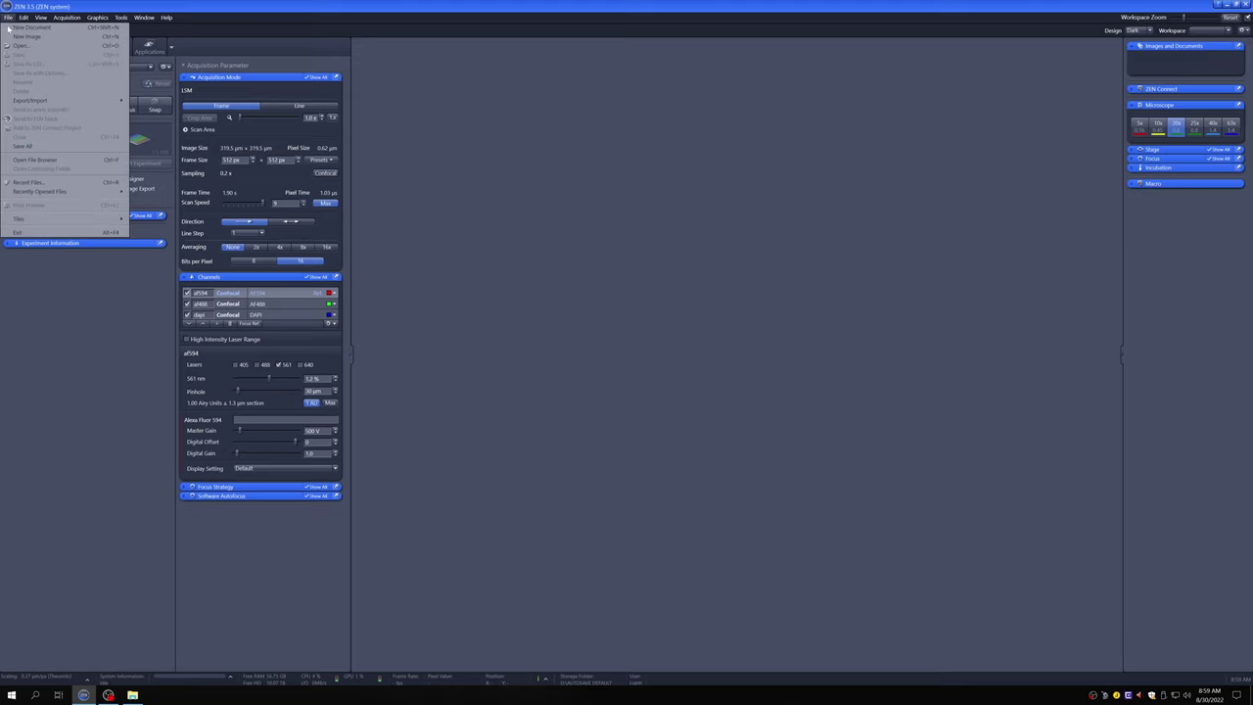
click(22, 45)
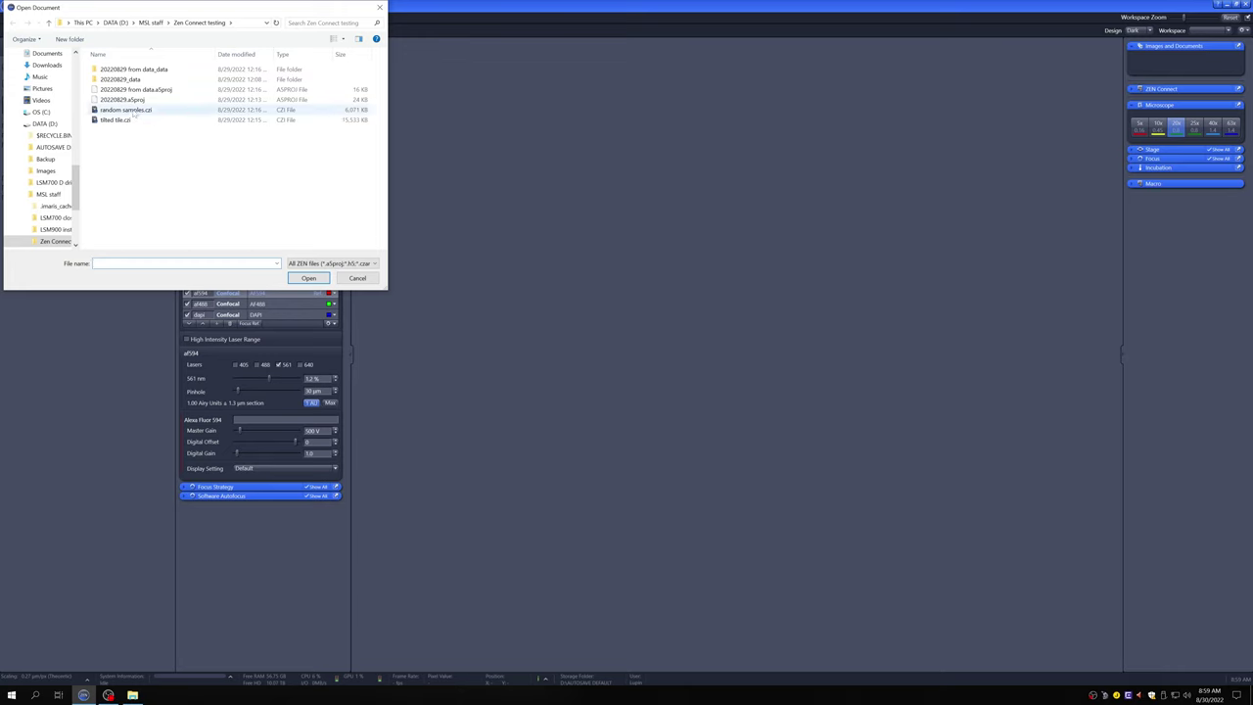
click(151, 22)
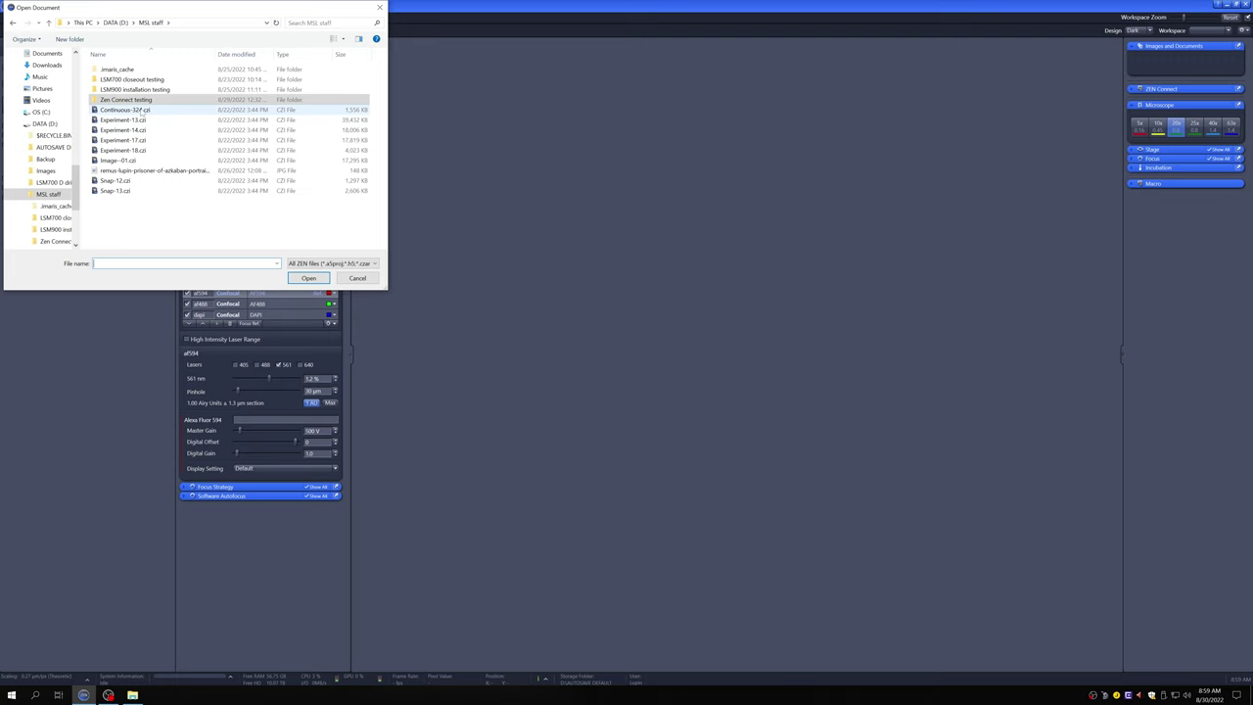
double_click(141, 90)
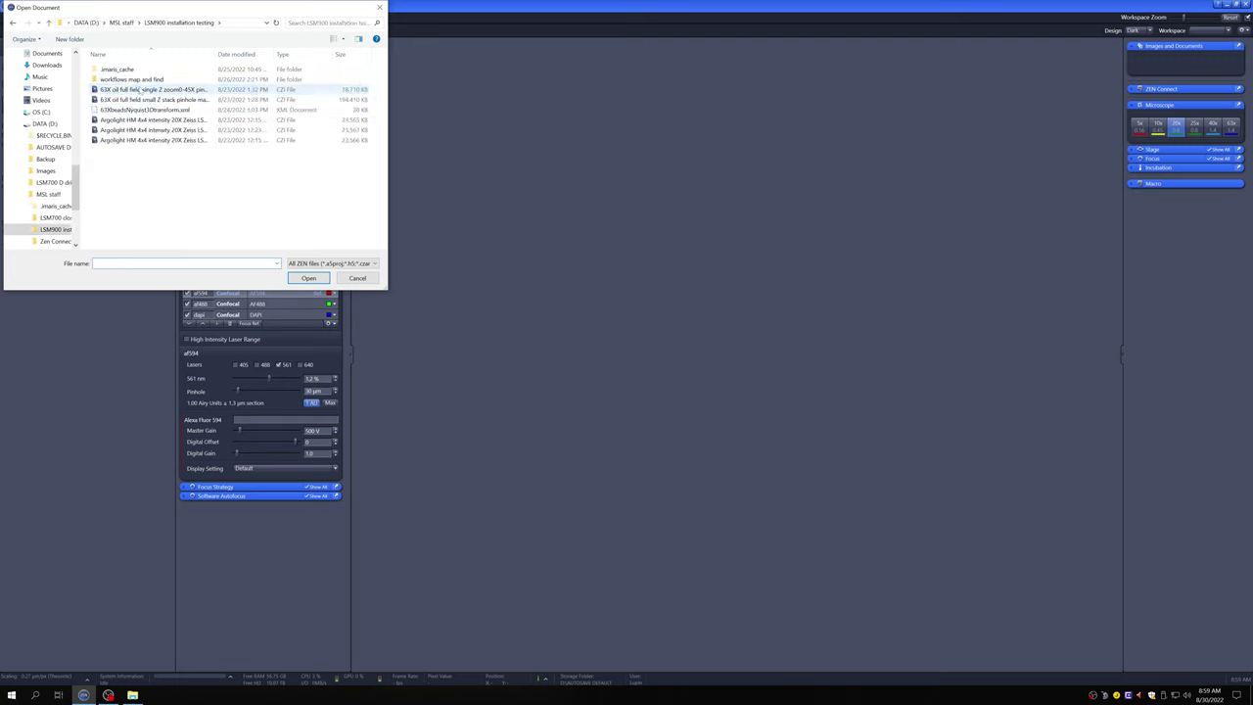
double_click(140, 82)
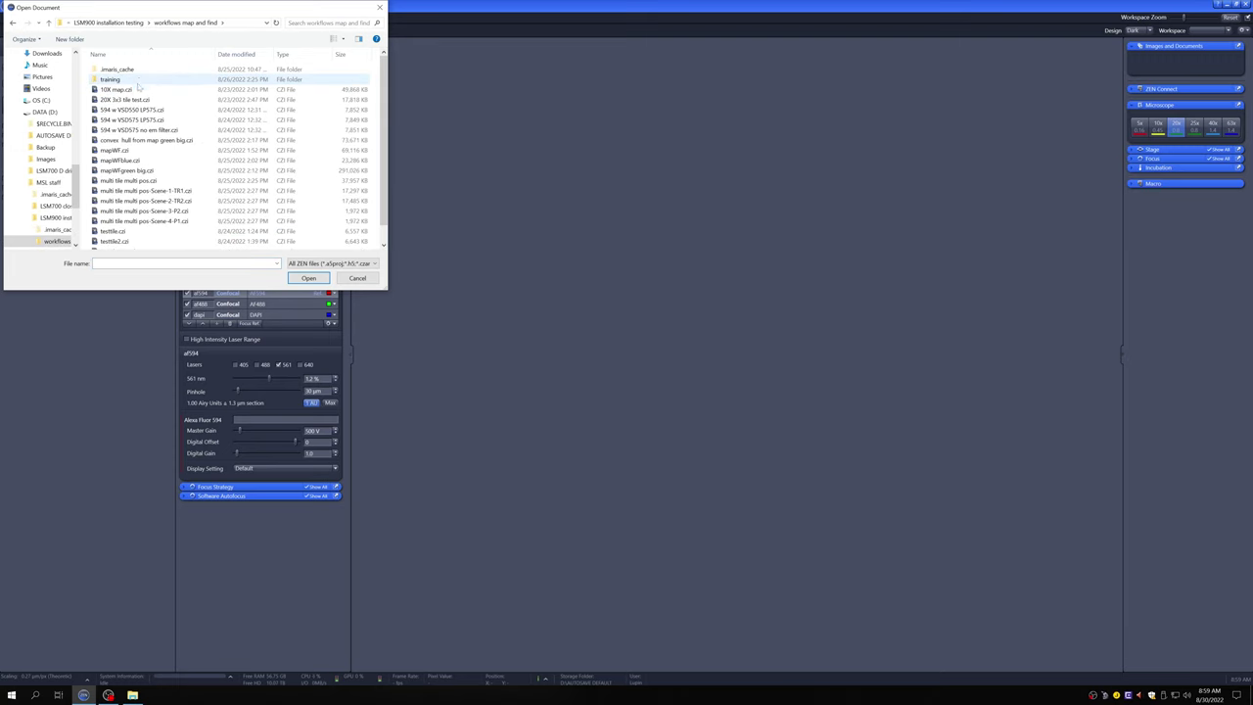
click(142, 100)
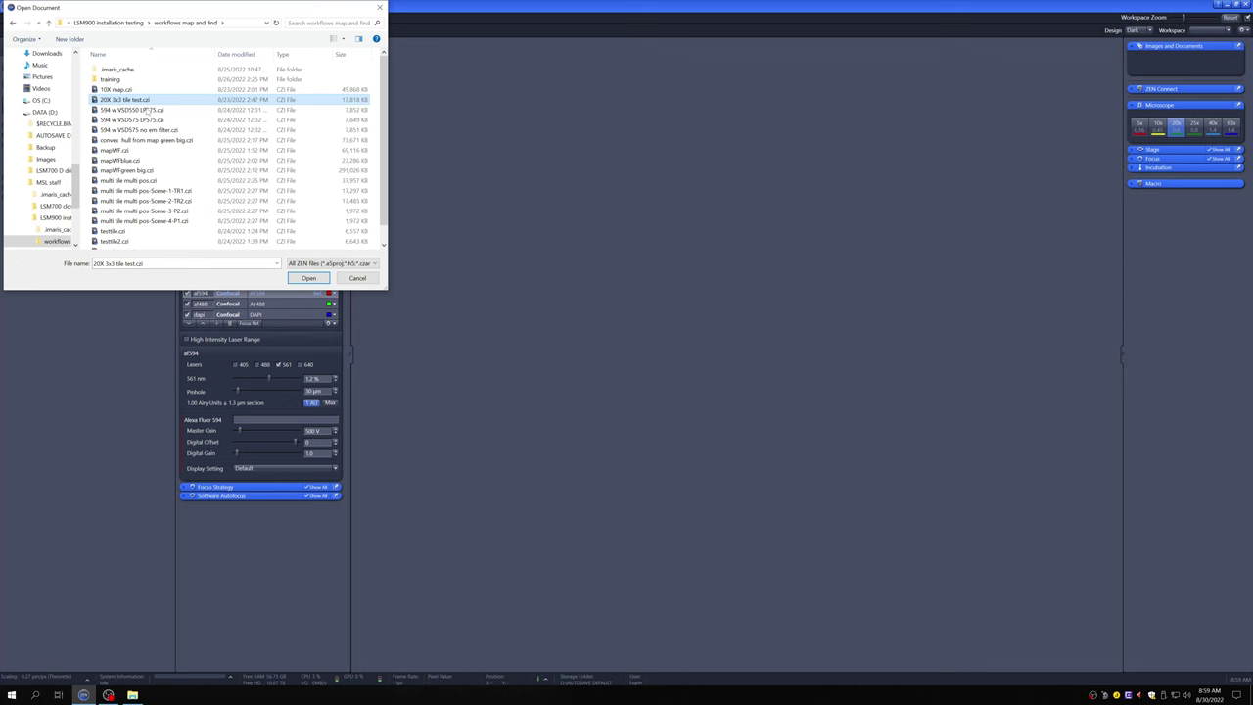
click(308, 278)
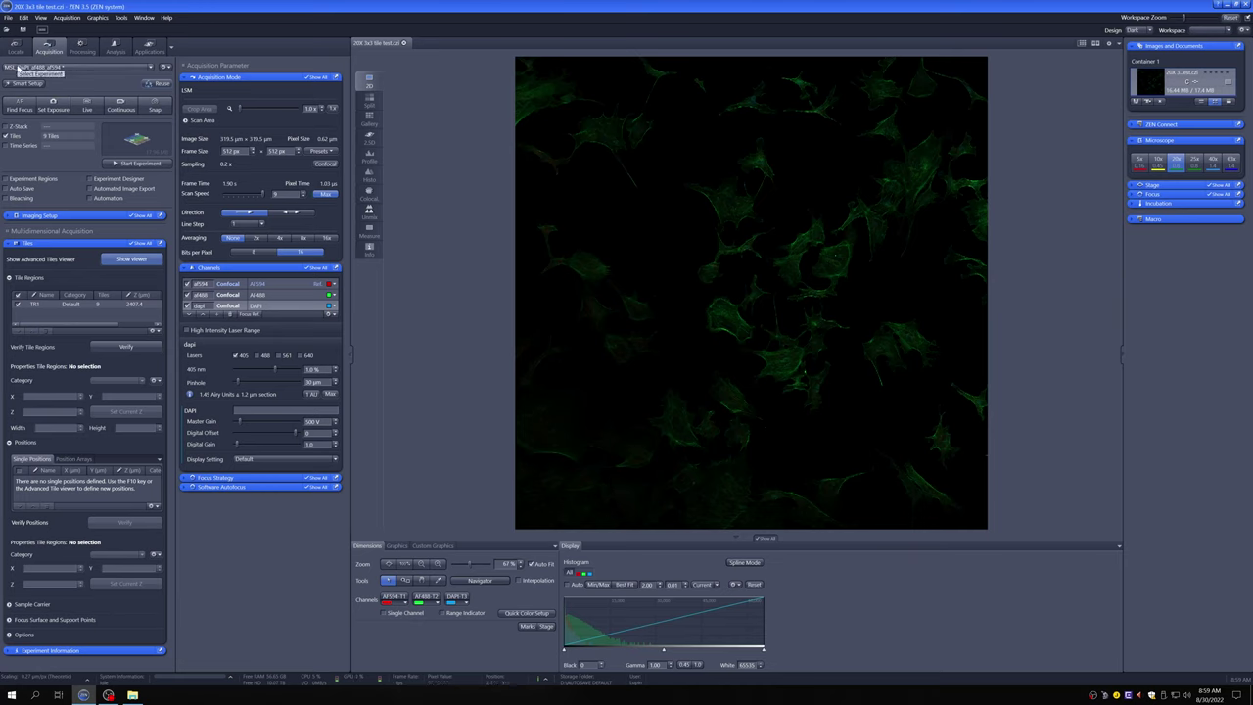
Reload the saved MSL_DAPI_af488_af594 experiment, discarding the nine-tile configuration.
click(167, 68)
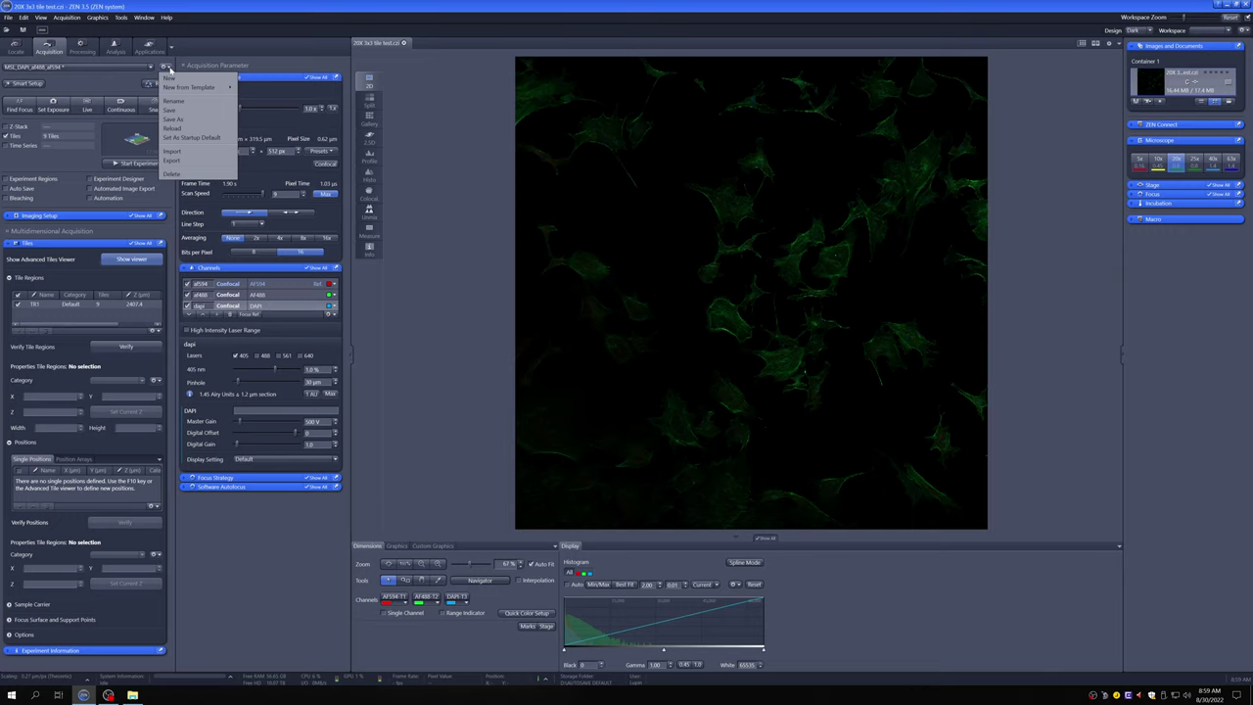
click(169, 129)
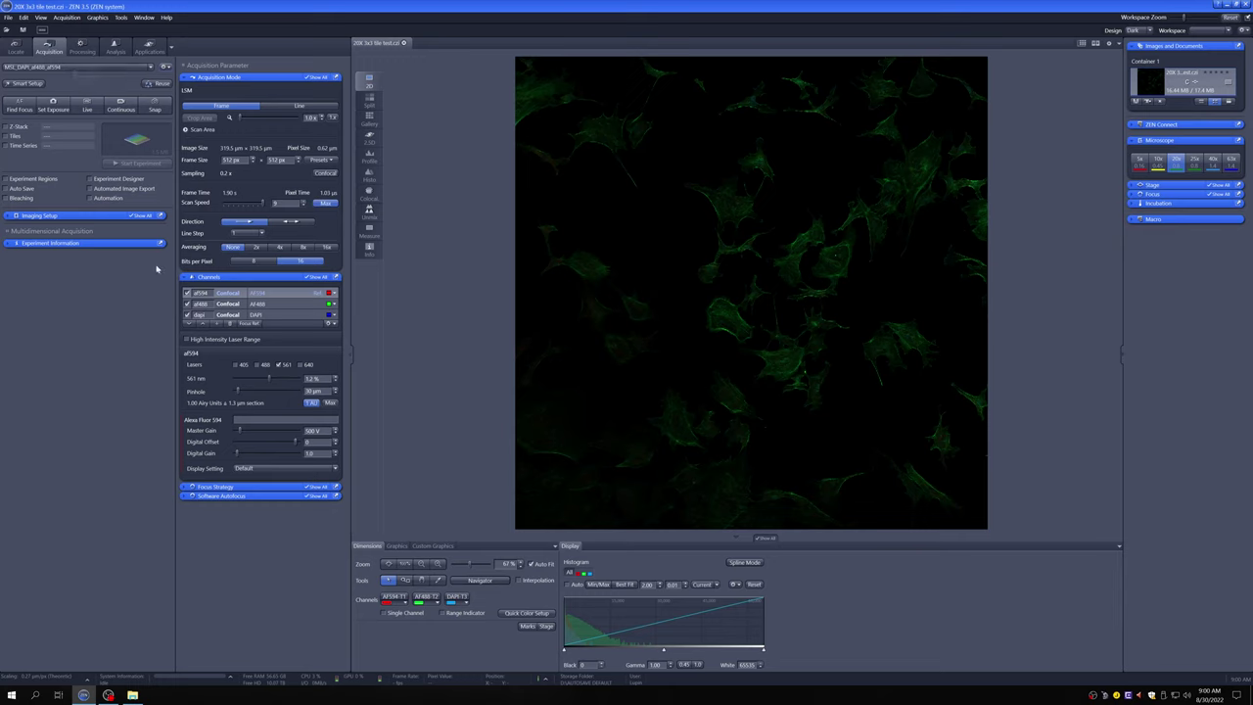
Expand Imaging Setup and view the af594, af488 and dapi tracks' emission spectra.
click(14, 217)
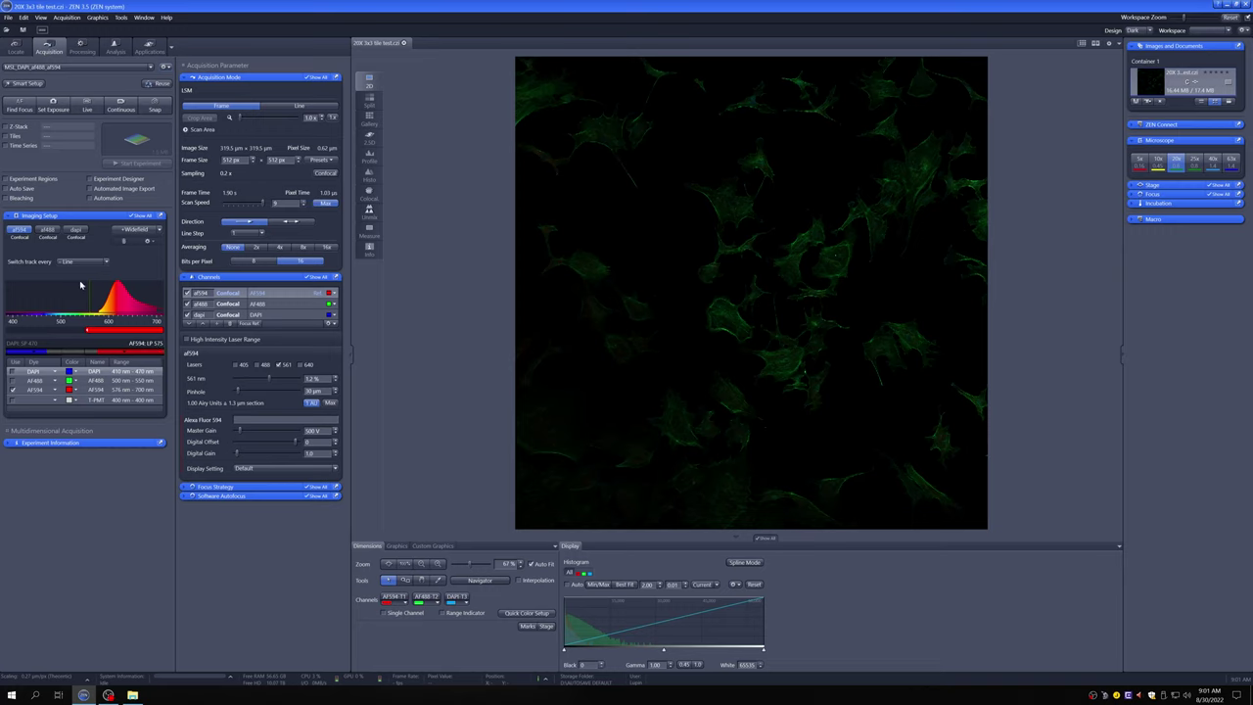
click(50, 231)
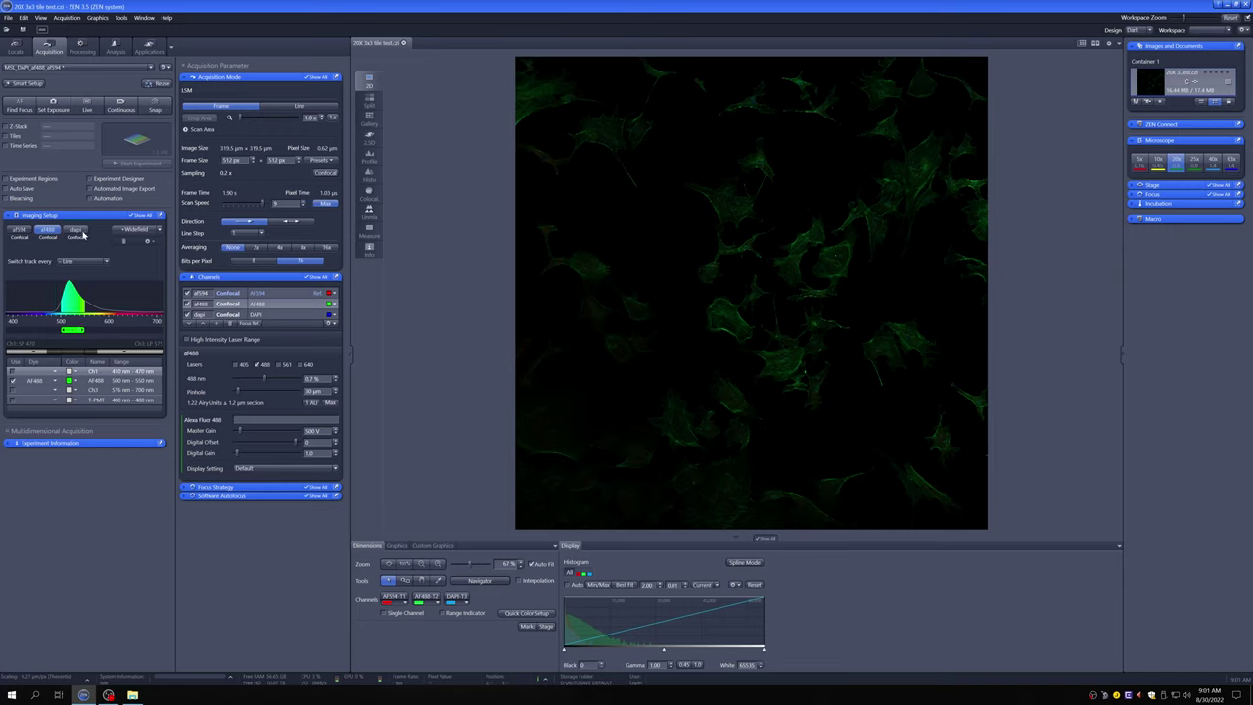
click(79, 232)
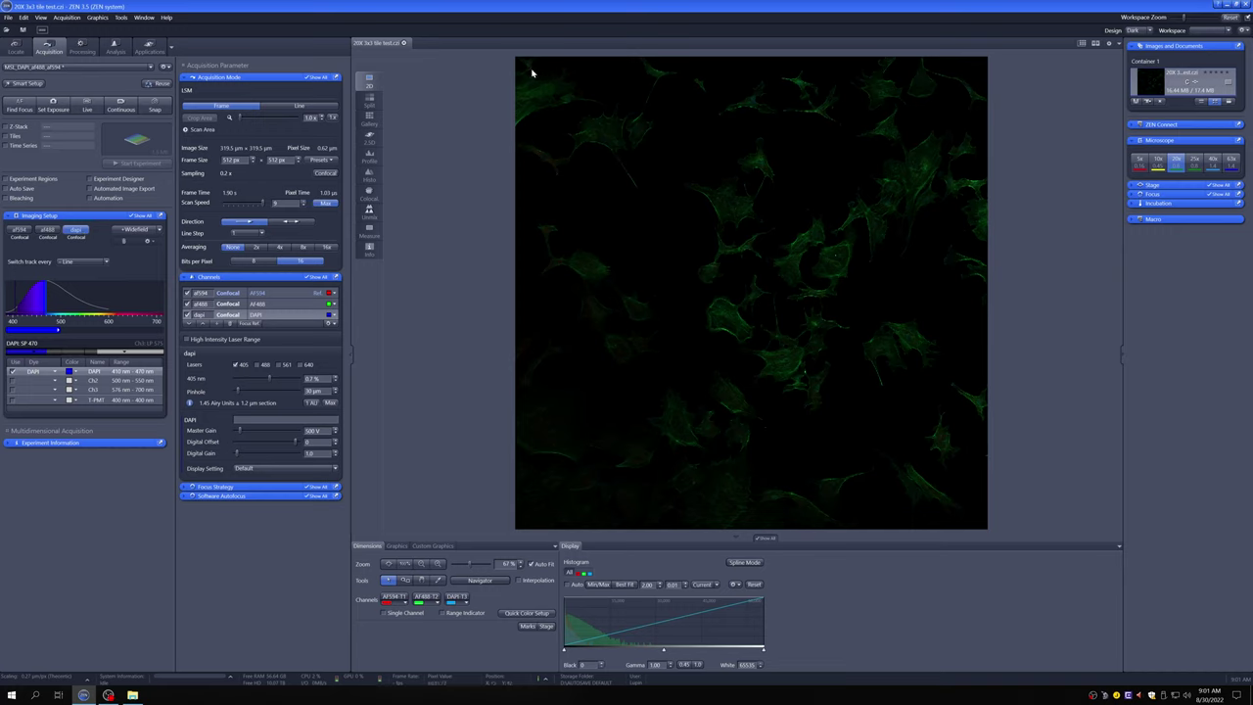
Show the laser and detector settings for the AF594, AF488 and DAPI channels.
click(269, 294)
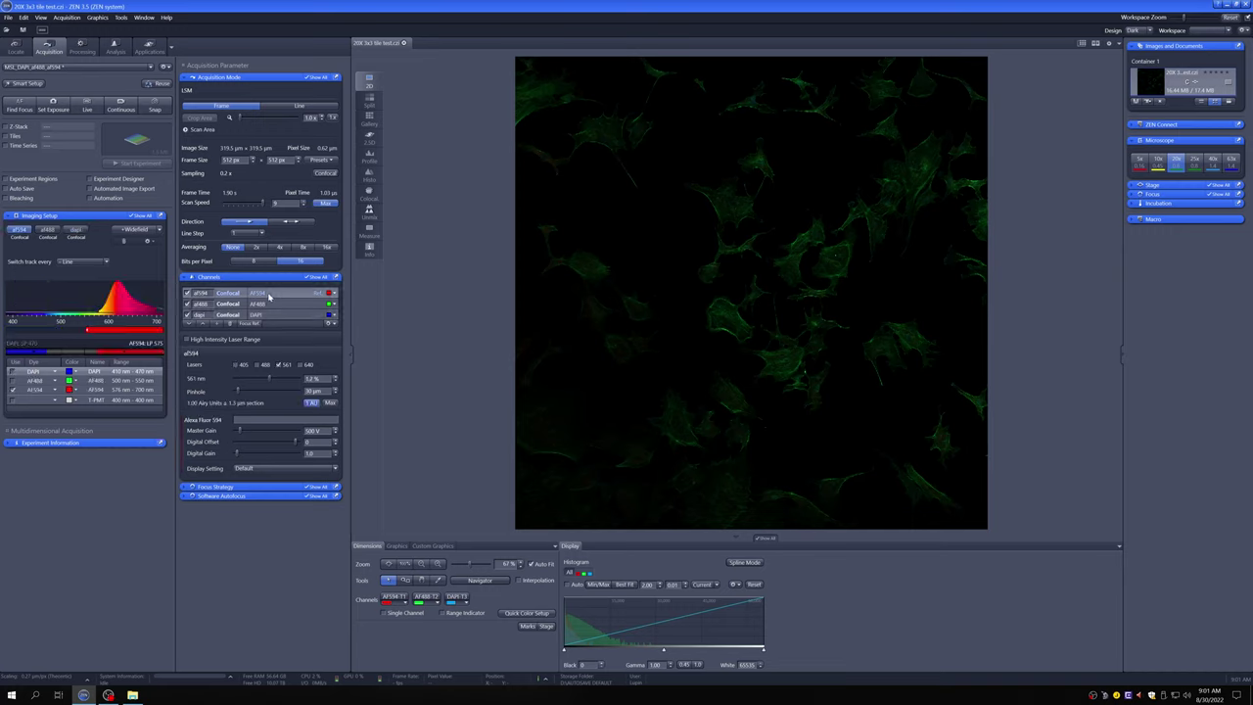
click(271, 306)
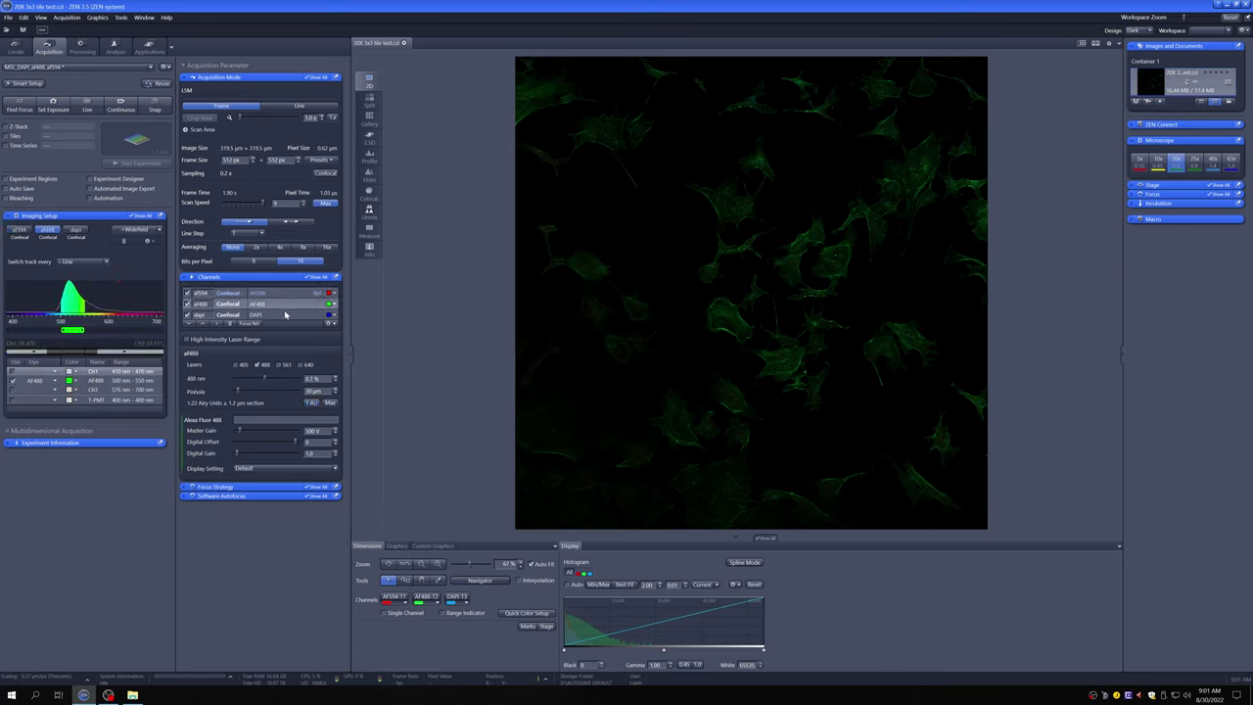
click(285, 314)
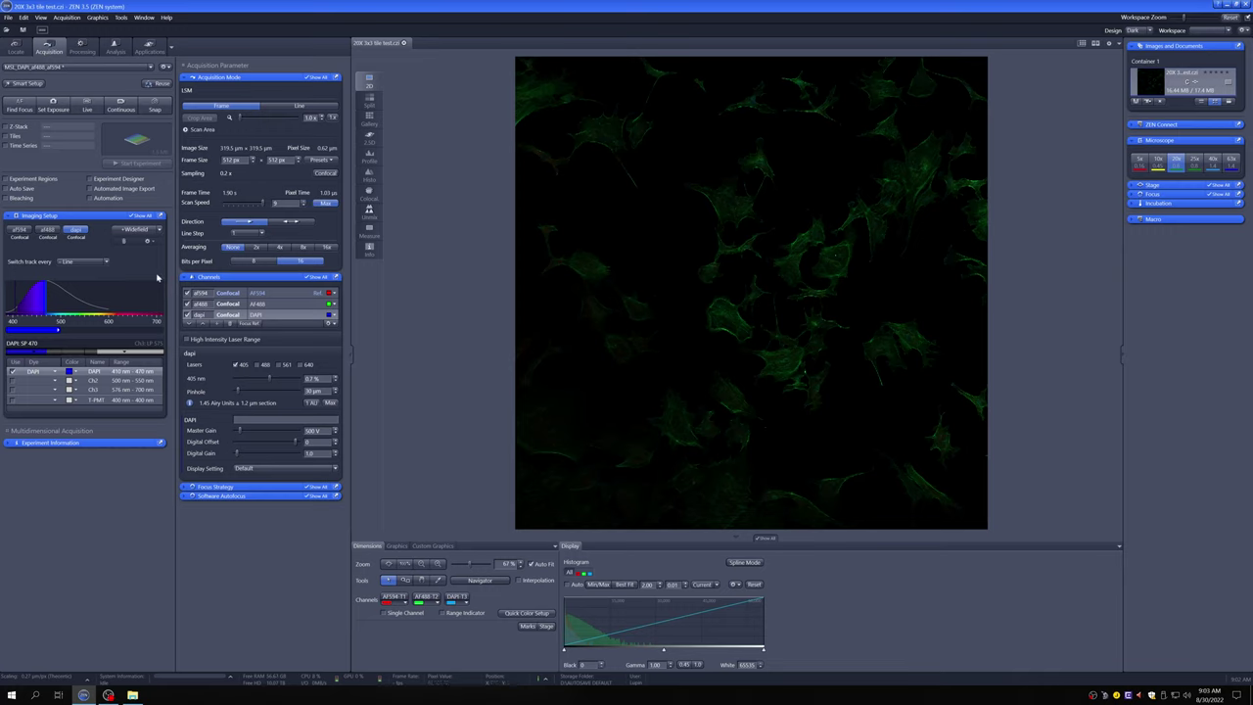
click(88, 219)
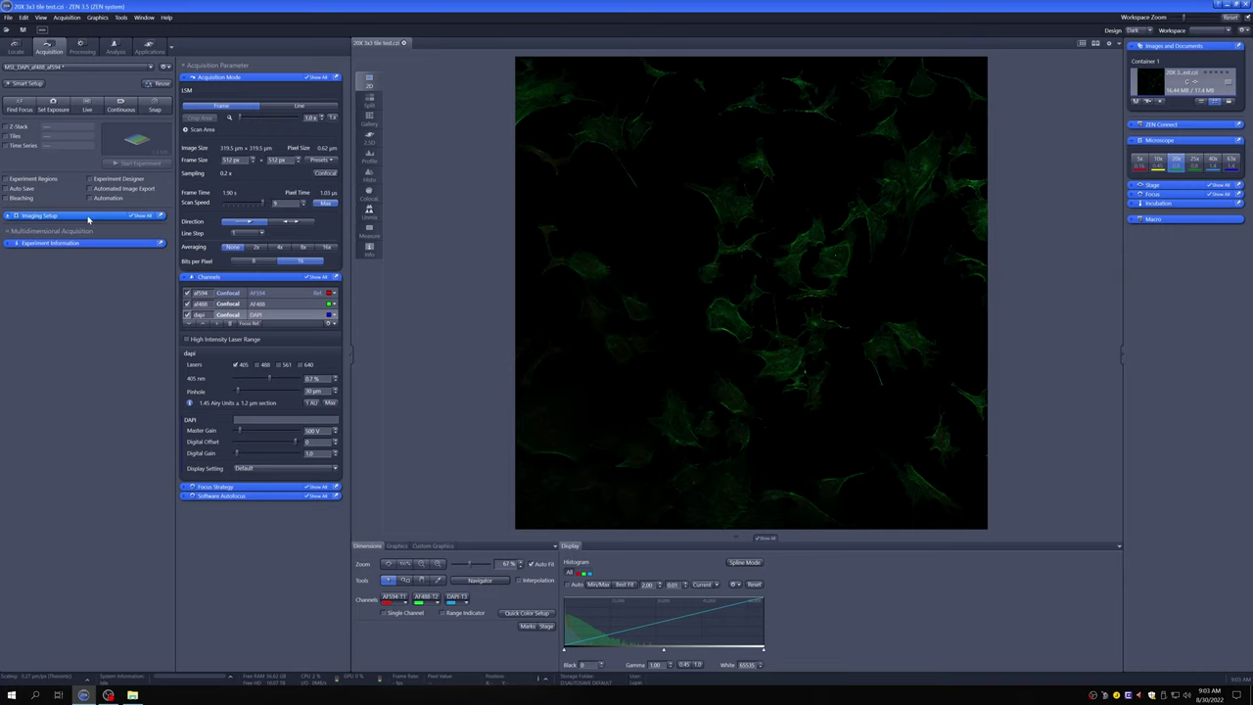